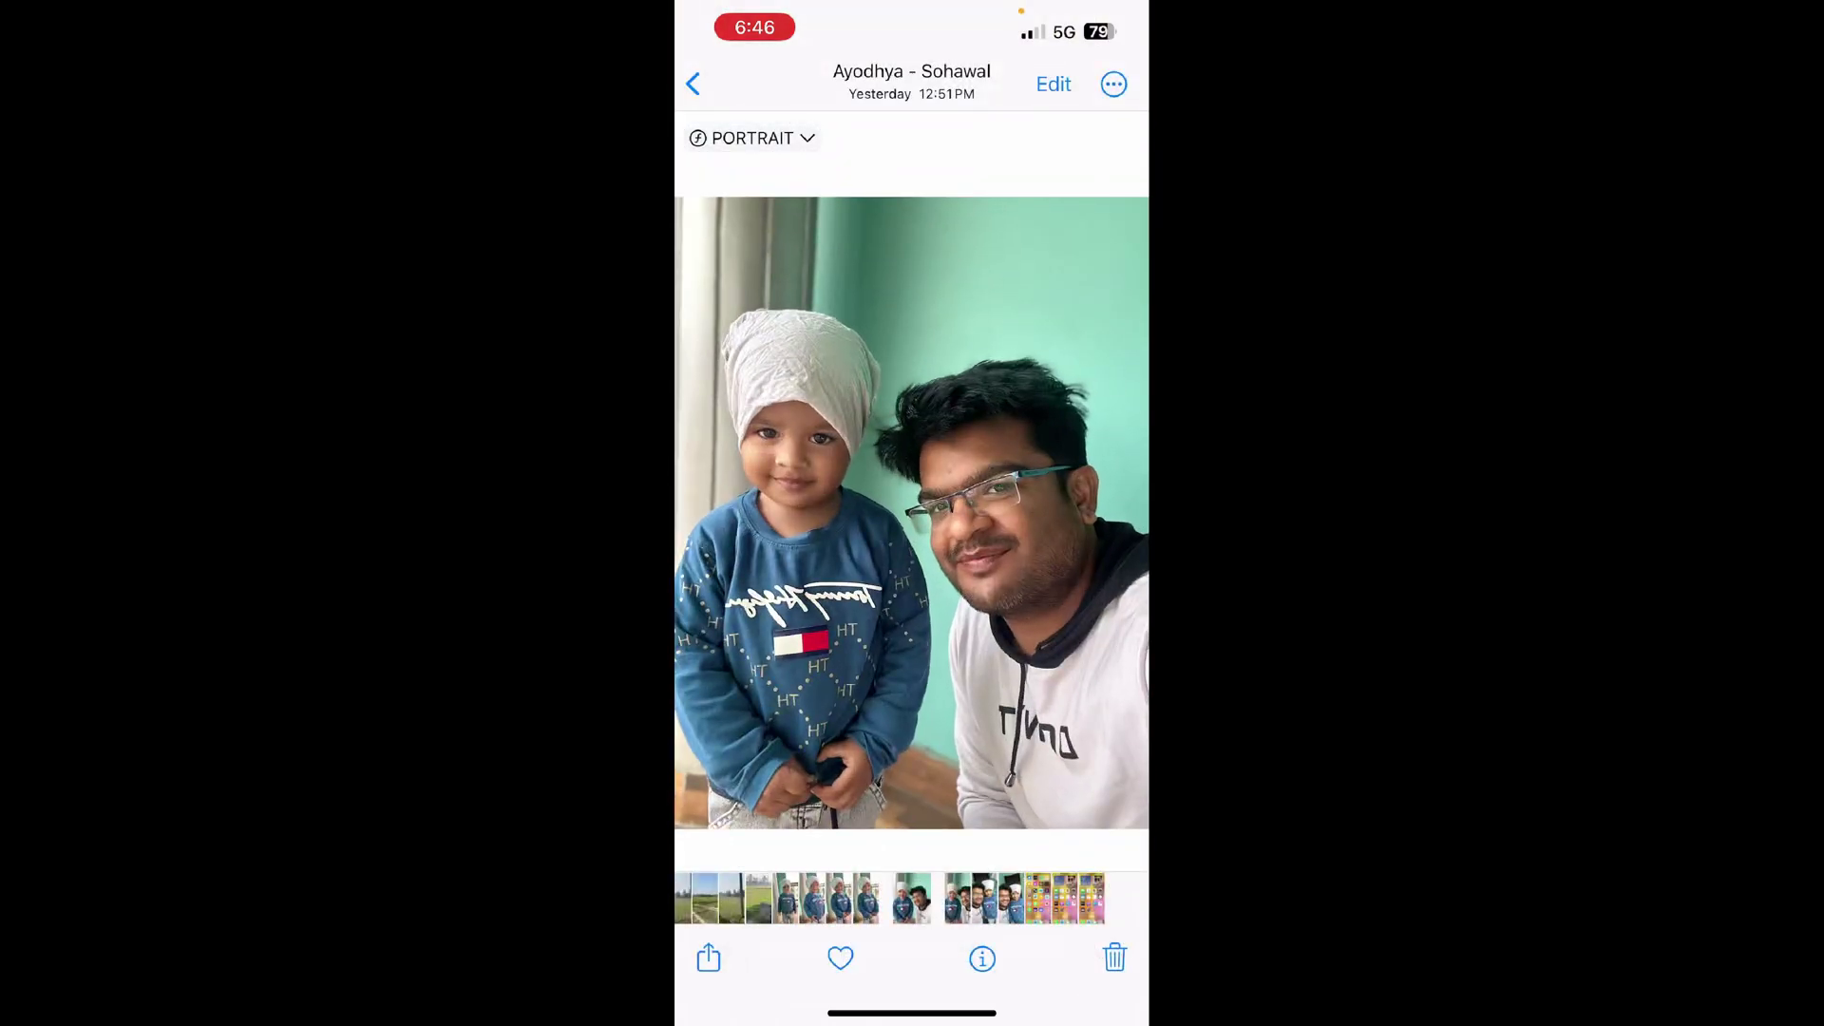
Step: Save the Photos portrait to Files under On My iPhone as IMG_6202
{"action": "left_click", "coordinate": [708, 957]}
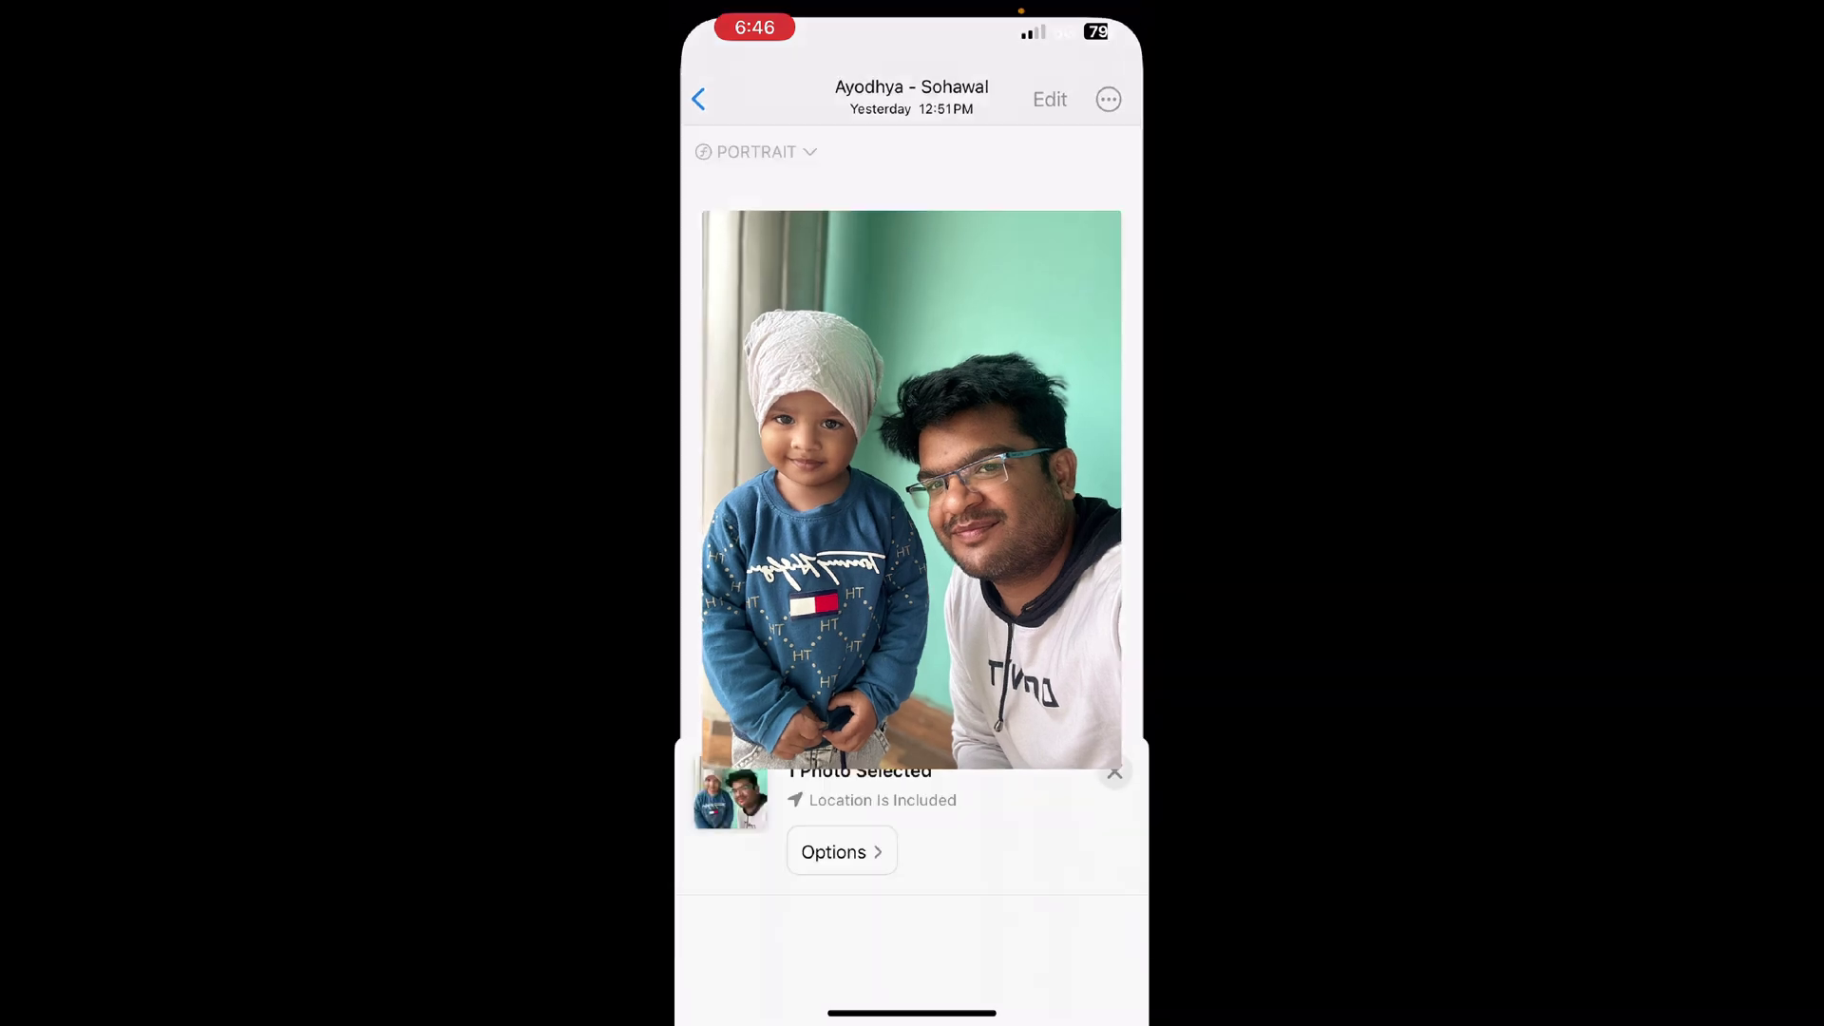
{"action": "scroll", "coordinate": [912, 713], "scroll_direction": "down", "scroll_amount": 8}
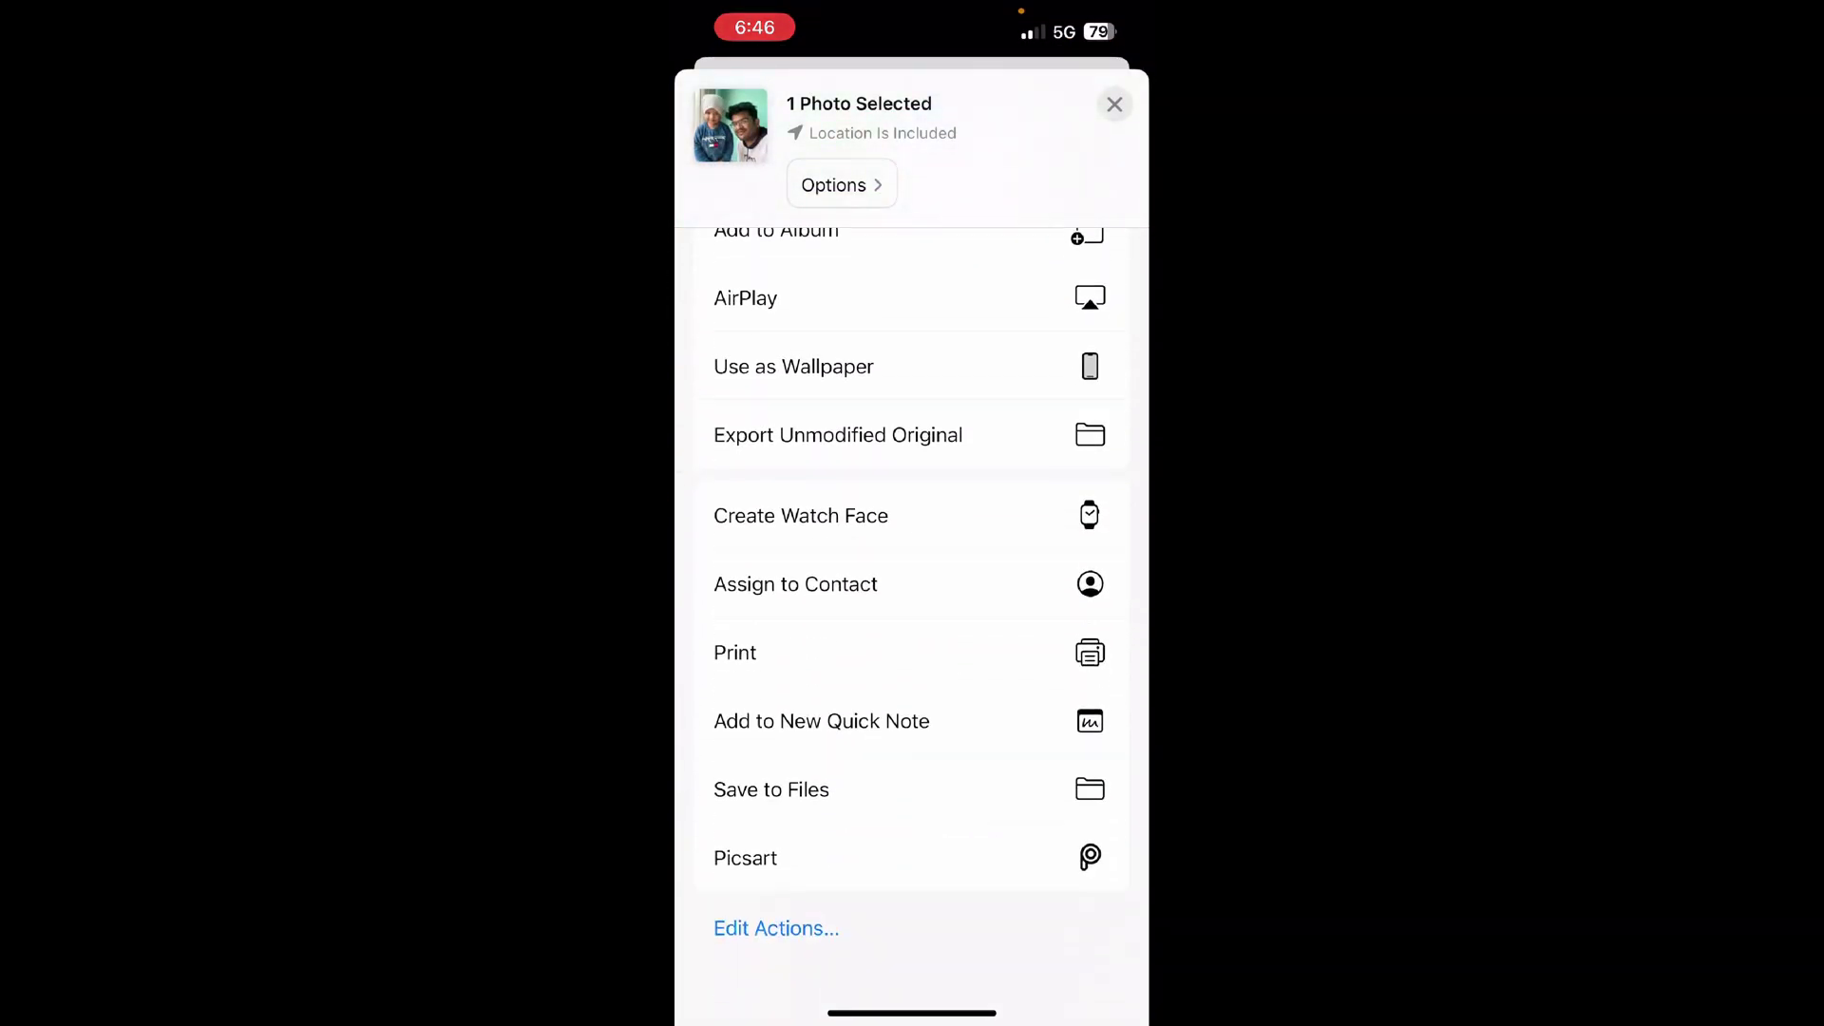
{"action": "left_click", "coordinate": [911, 805]}
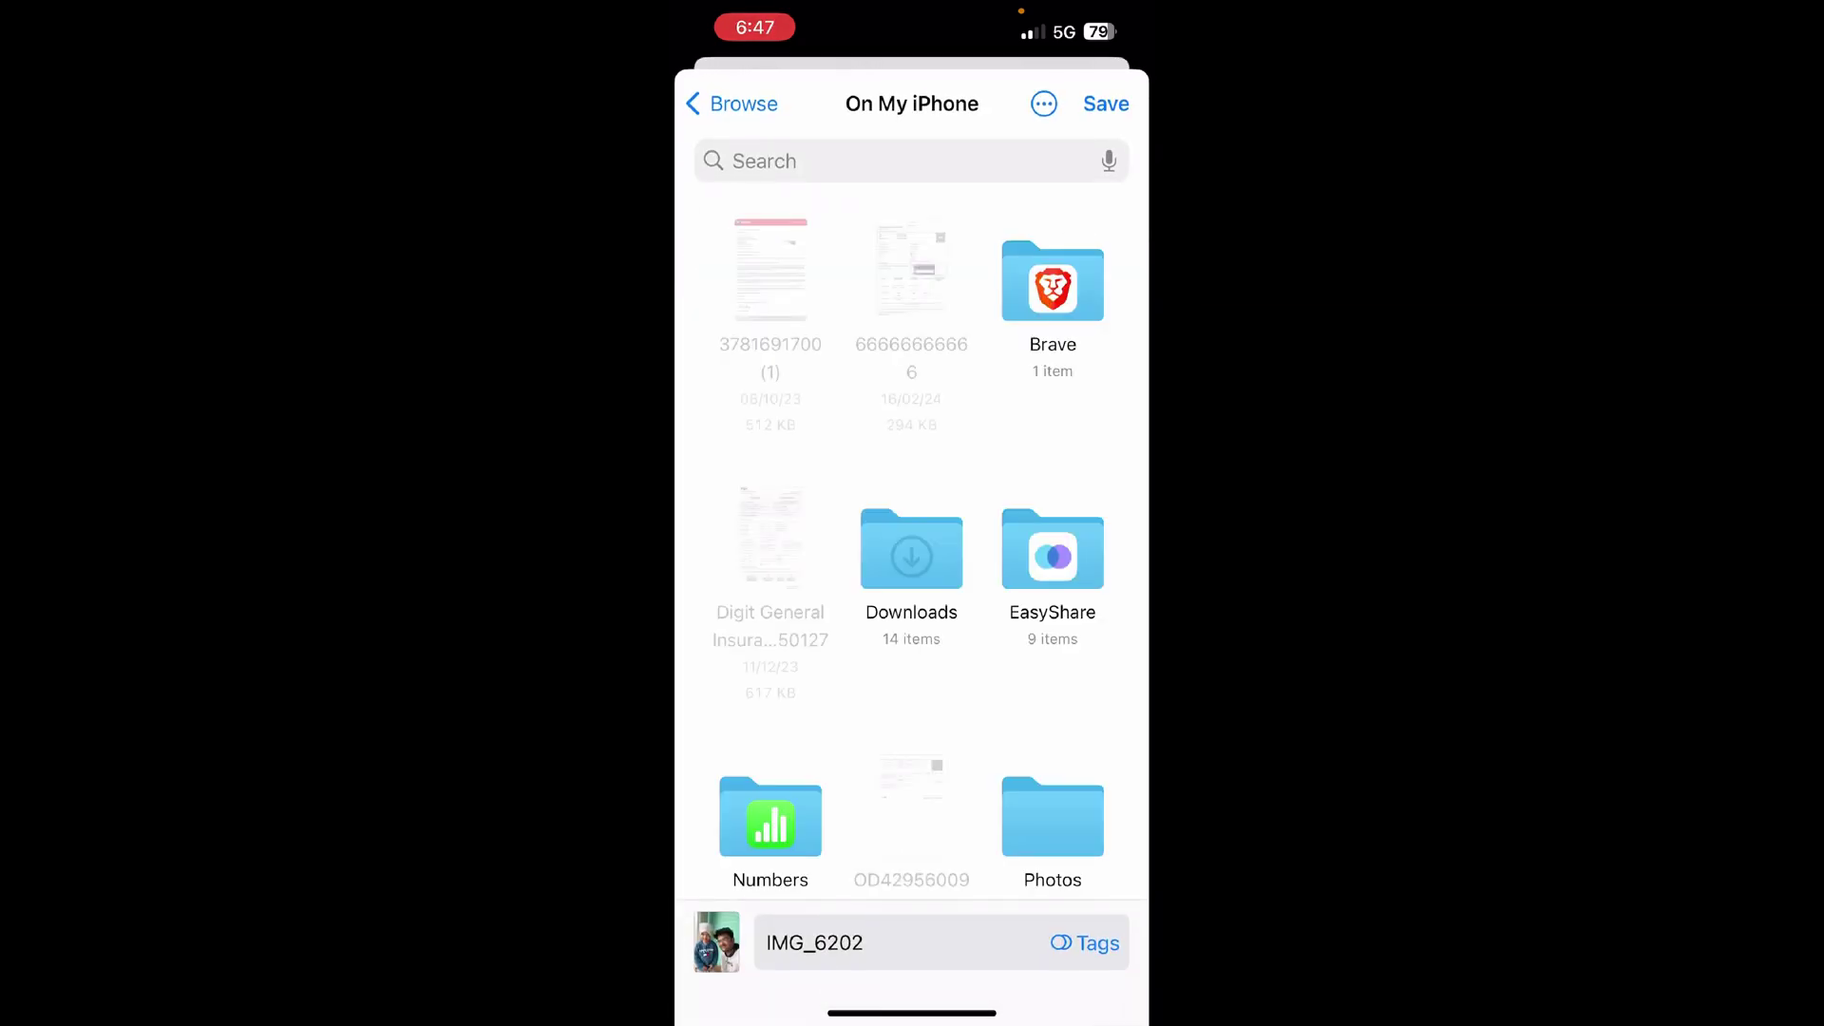
{"action": "left_click", "coordinate": [1107, 103]}
Step: Go home, launch Files, and bring up then dismiss IMG_6202's actions in Recents
{"action": "key", "text": "super"}
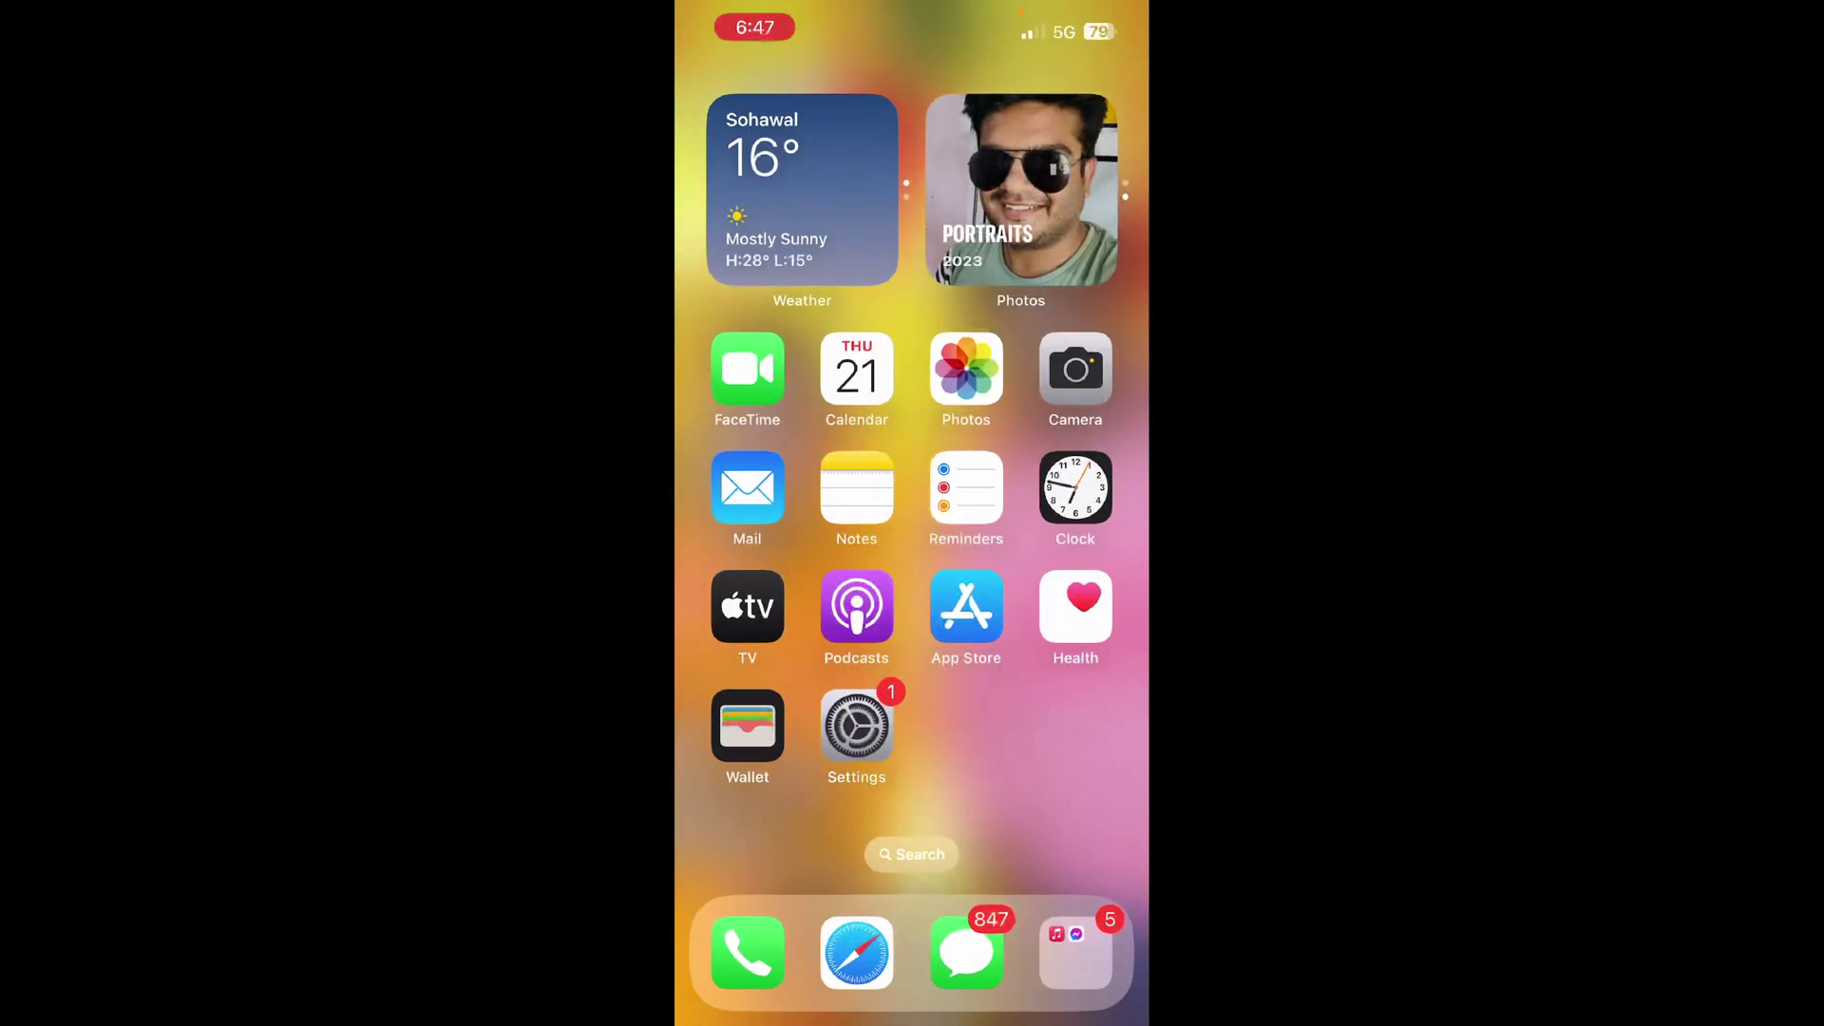
{"action": "left_click_drag", "start_coordinate": [1055, 570], "coordinate": [743, 570]}
{"action": "left_click", "coordinate": [965, 375]}
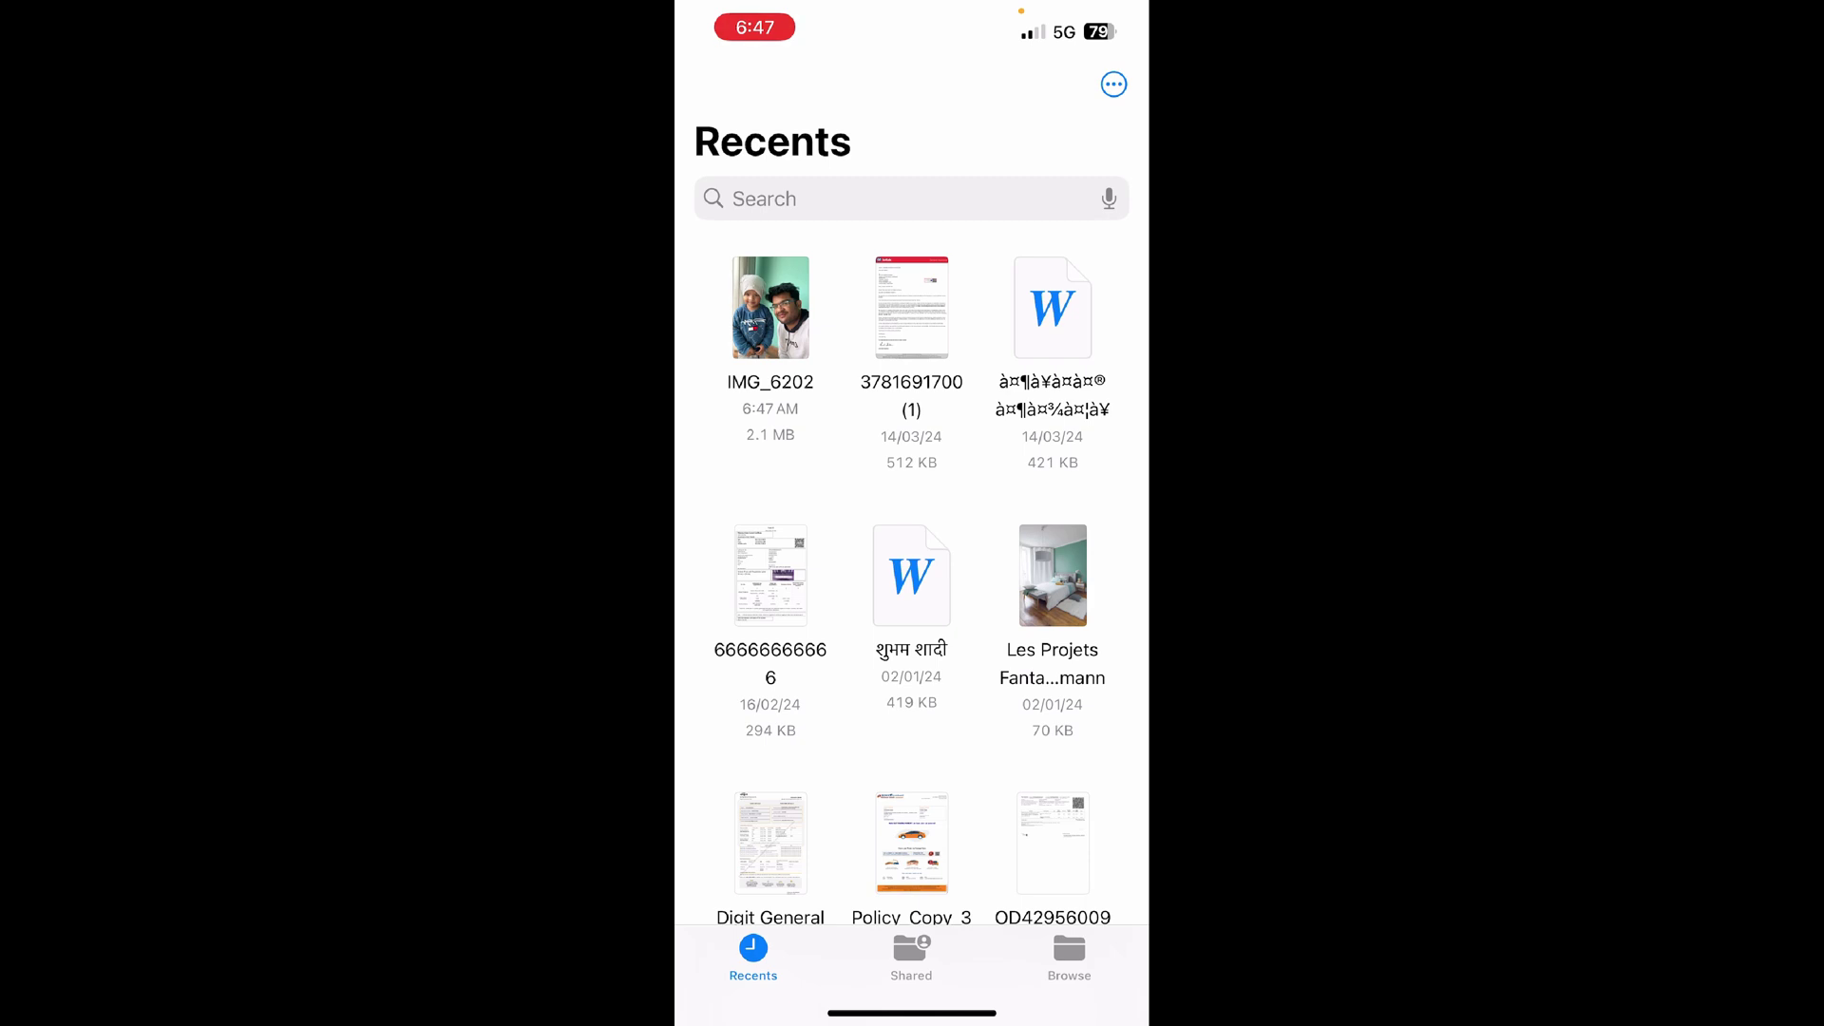
{"action": "right_click", "coordinate": [770, 306]}
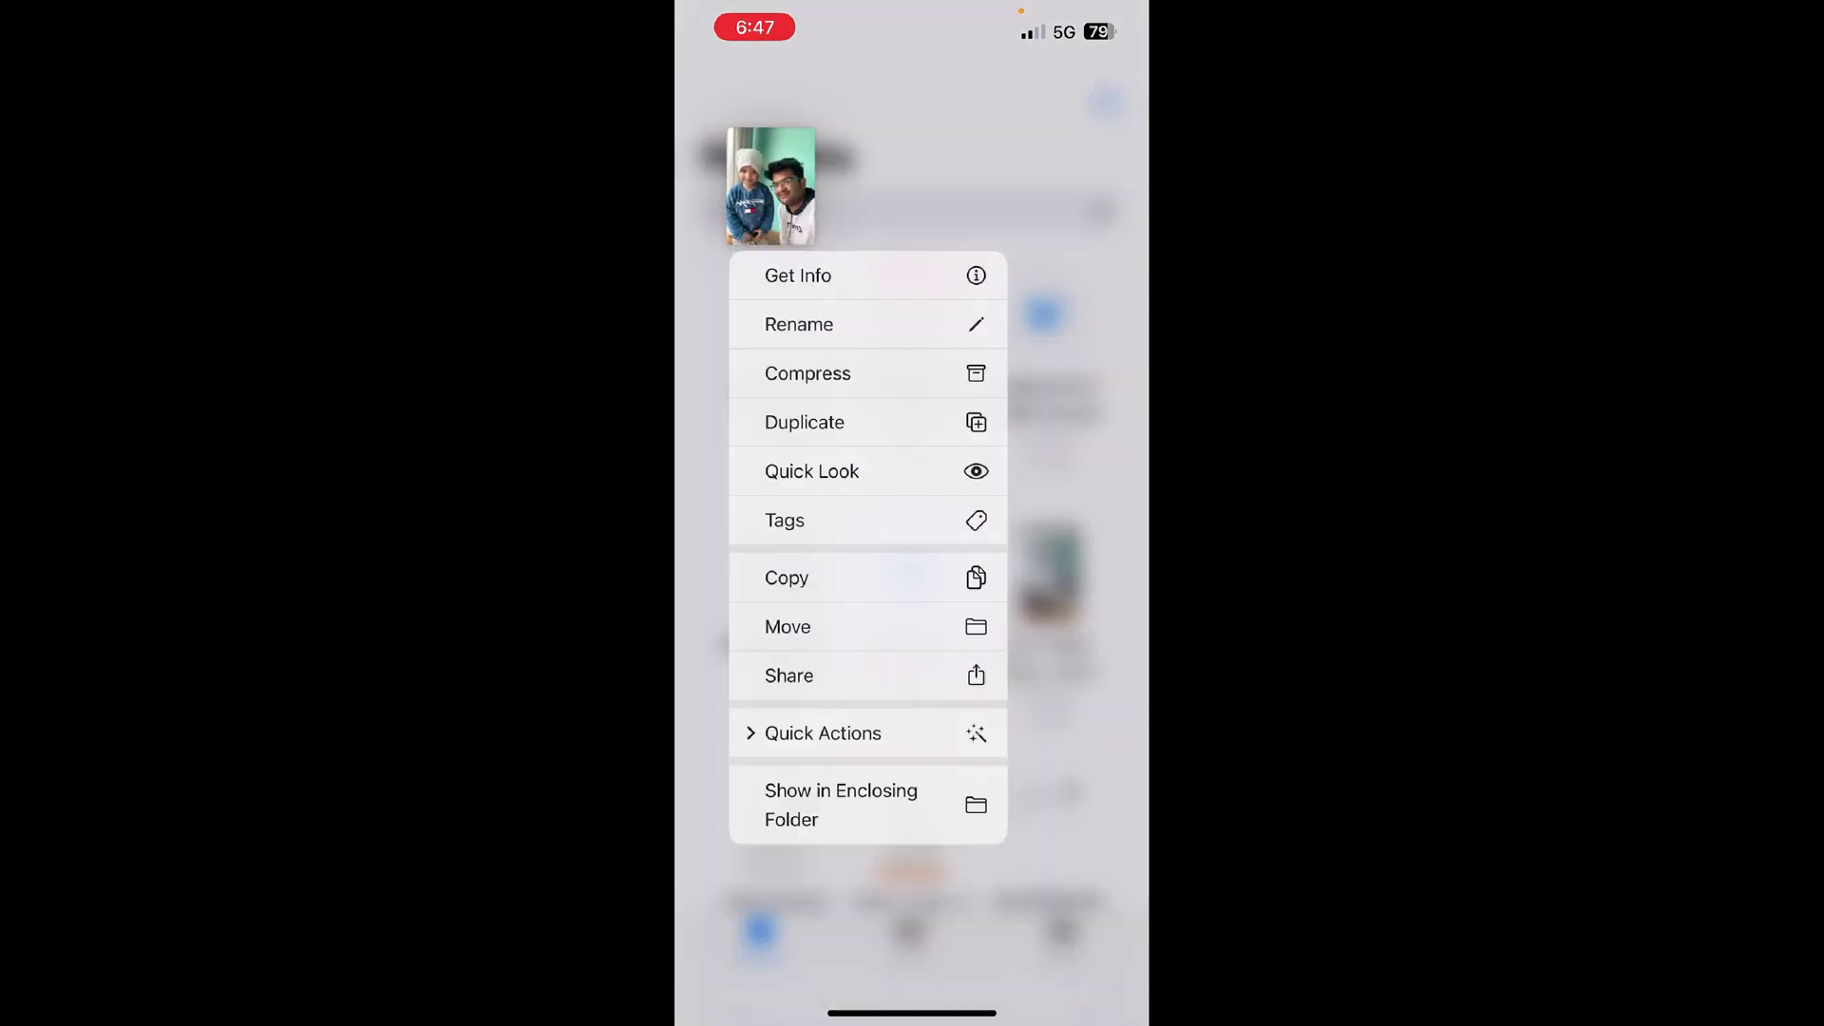
{"action": "left_click", "coordinate": [912, 115]}
Step: Select IMG_6202 in Recents and create a PDF copy of it
{"action": "left_click", "coordinate": [1114, 84]}
{"action": "left_click", "coordinate": [983, 137]}
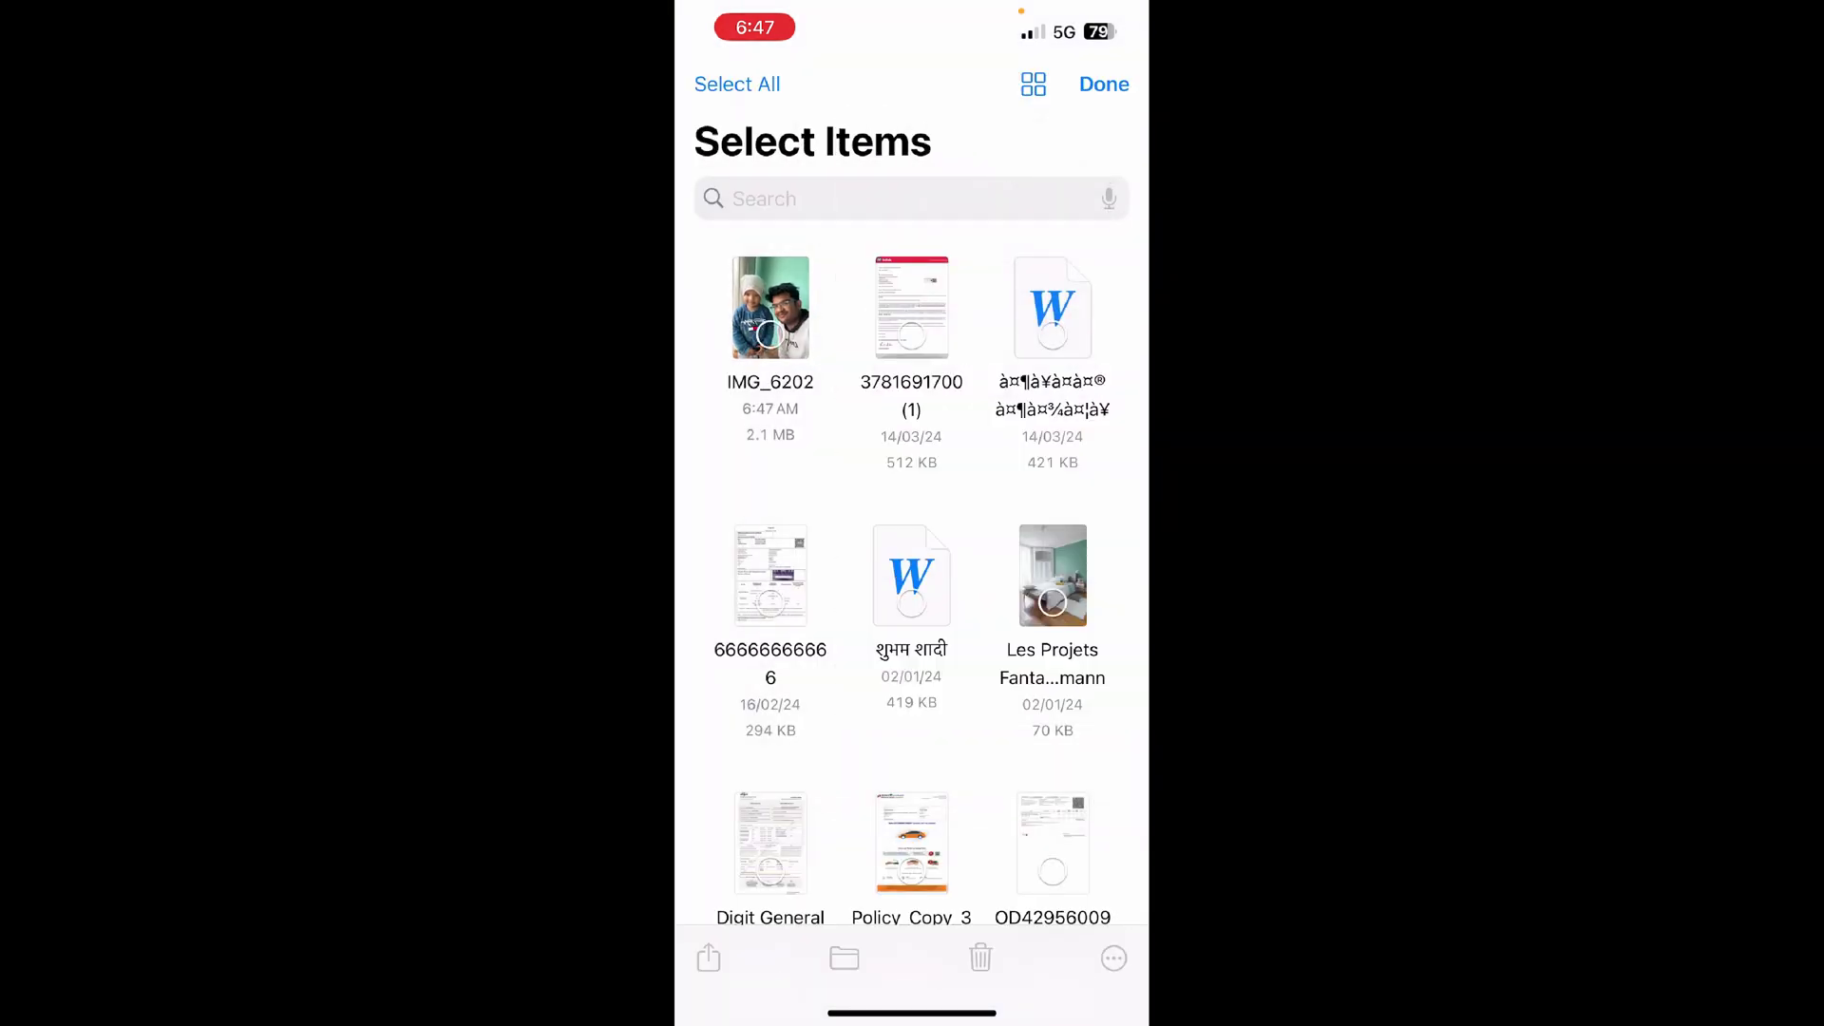
{"action": "left_click", "coordinate": [769, 306]}
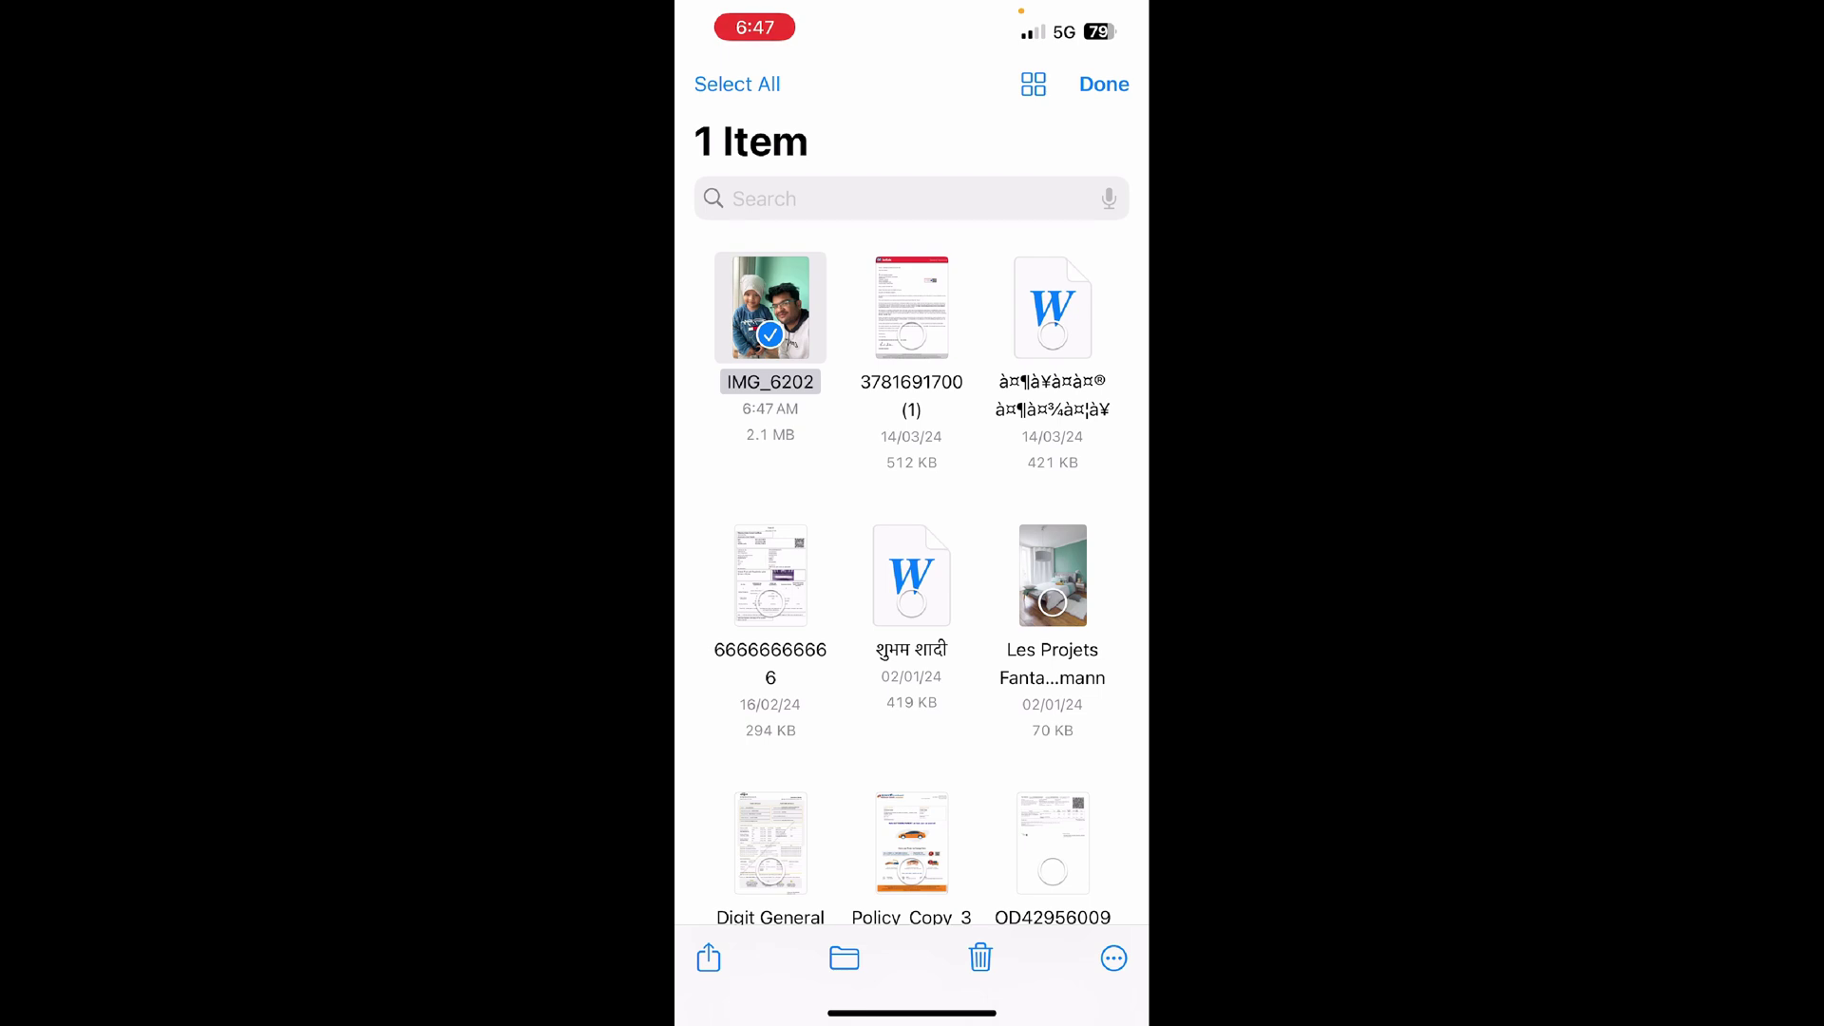
{"action": "left_click", "coordinate": [1114, 957]}
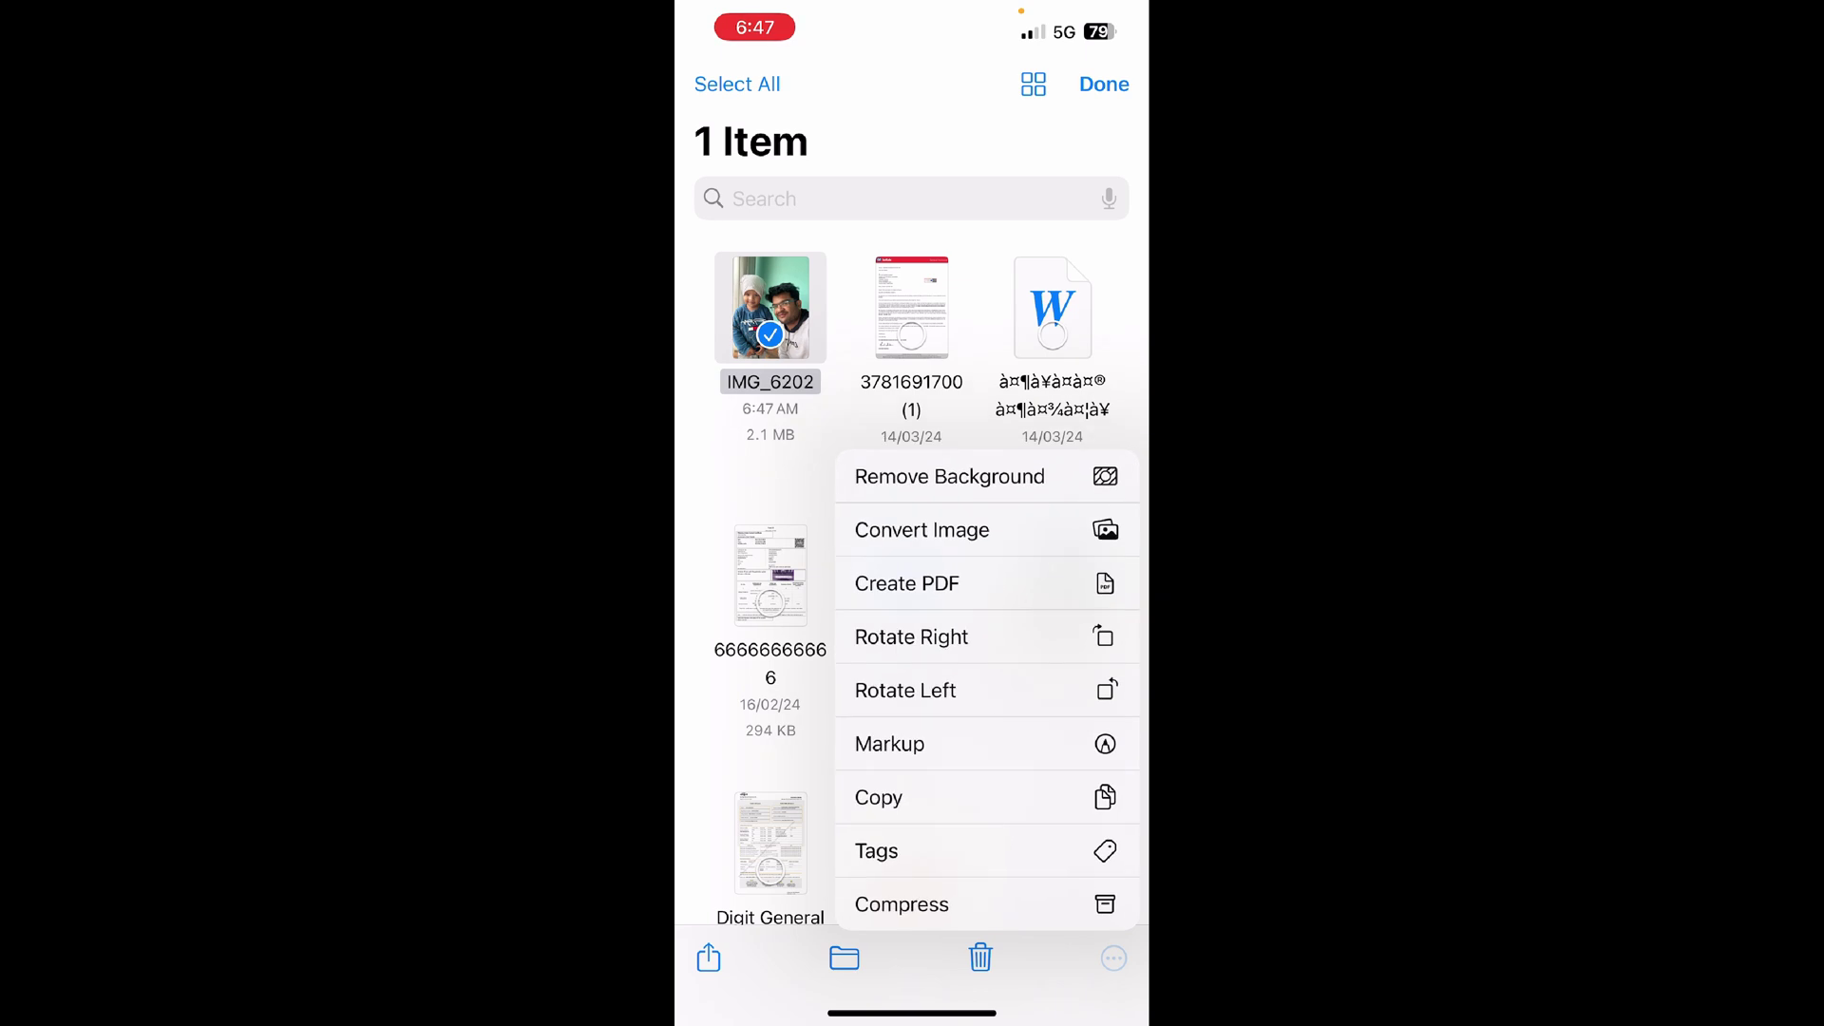
{"action": "left_click", "coordinate": [983, 583]}
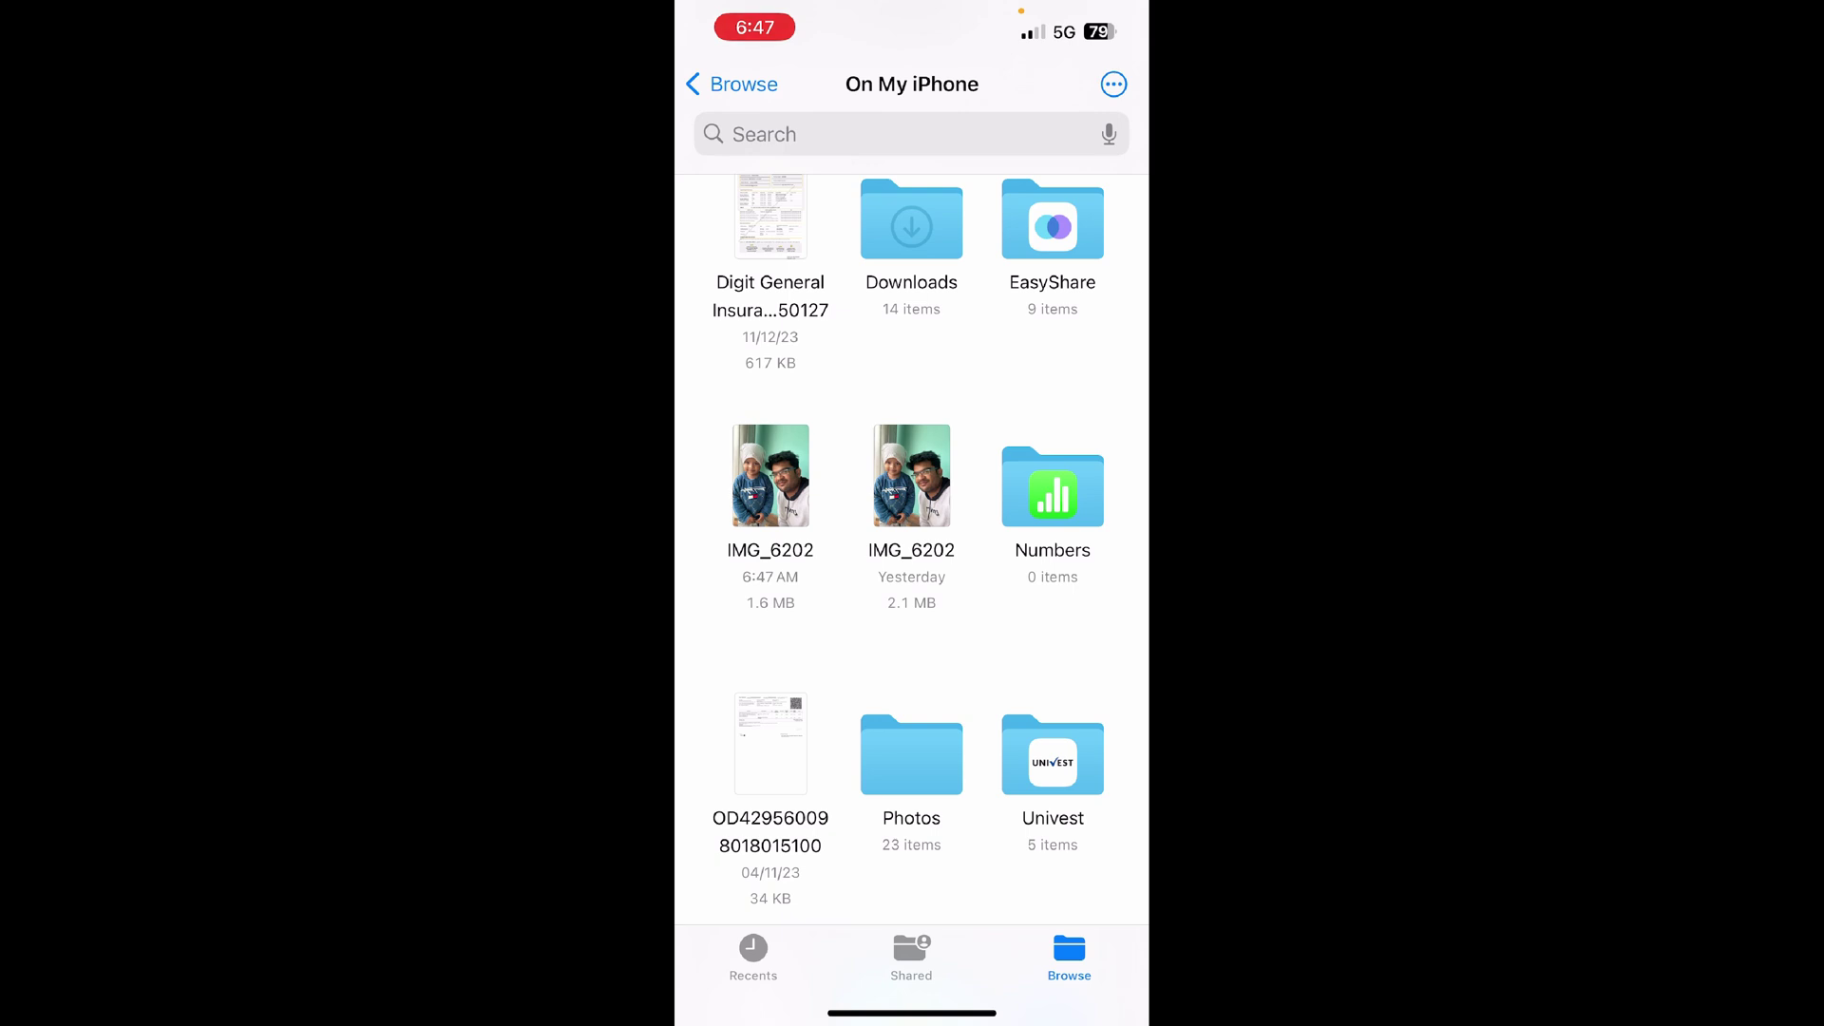
{"action": "right_click", "coordinate": [771, 475]}
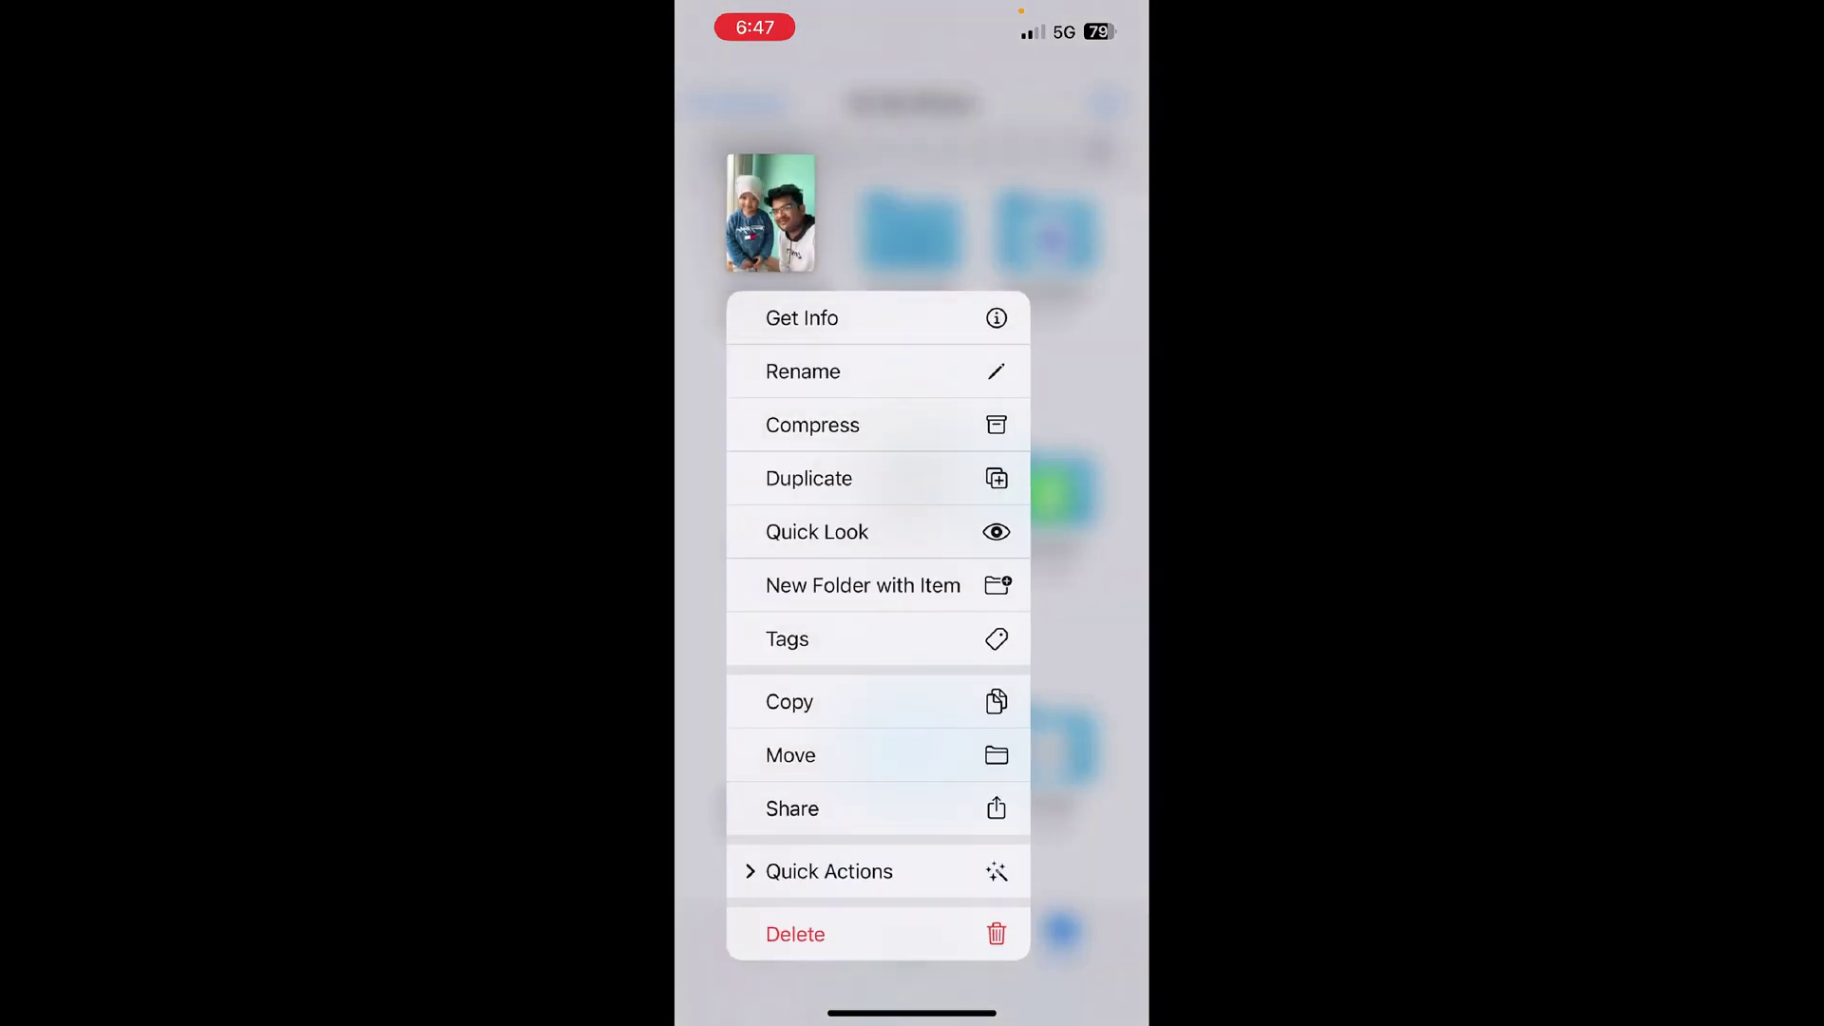
{"action": "left_click", "coordinate": [856, 317]}
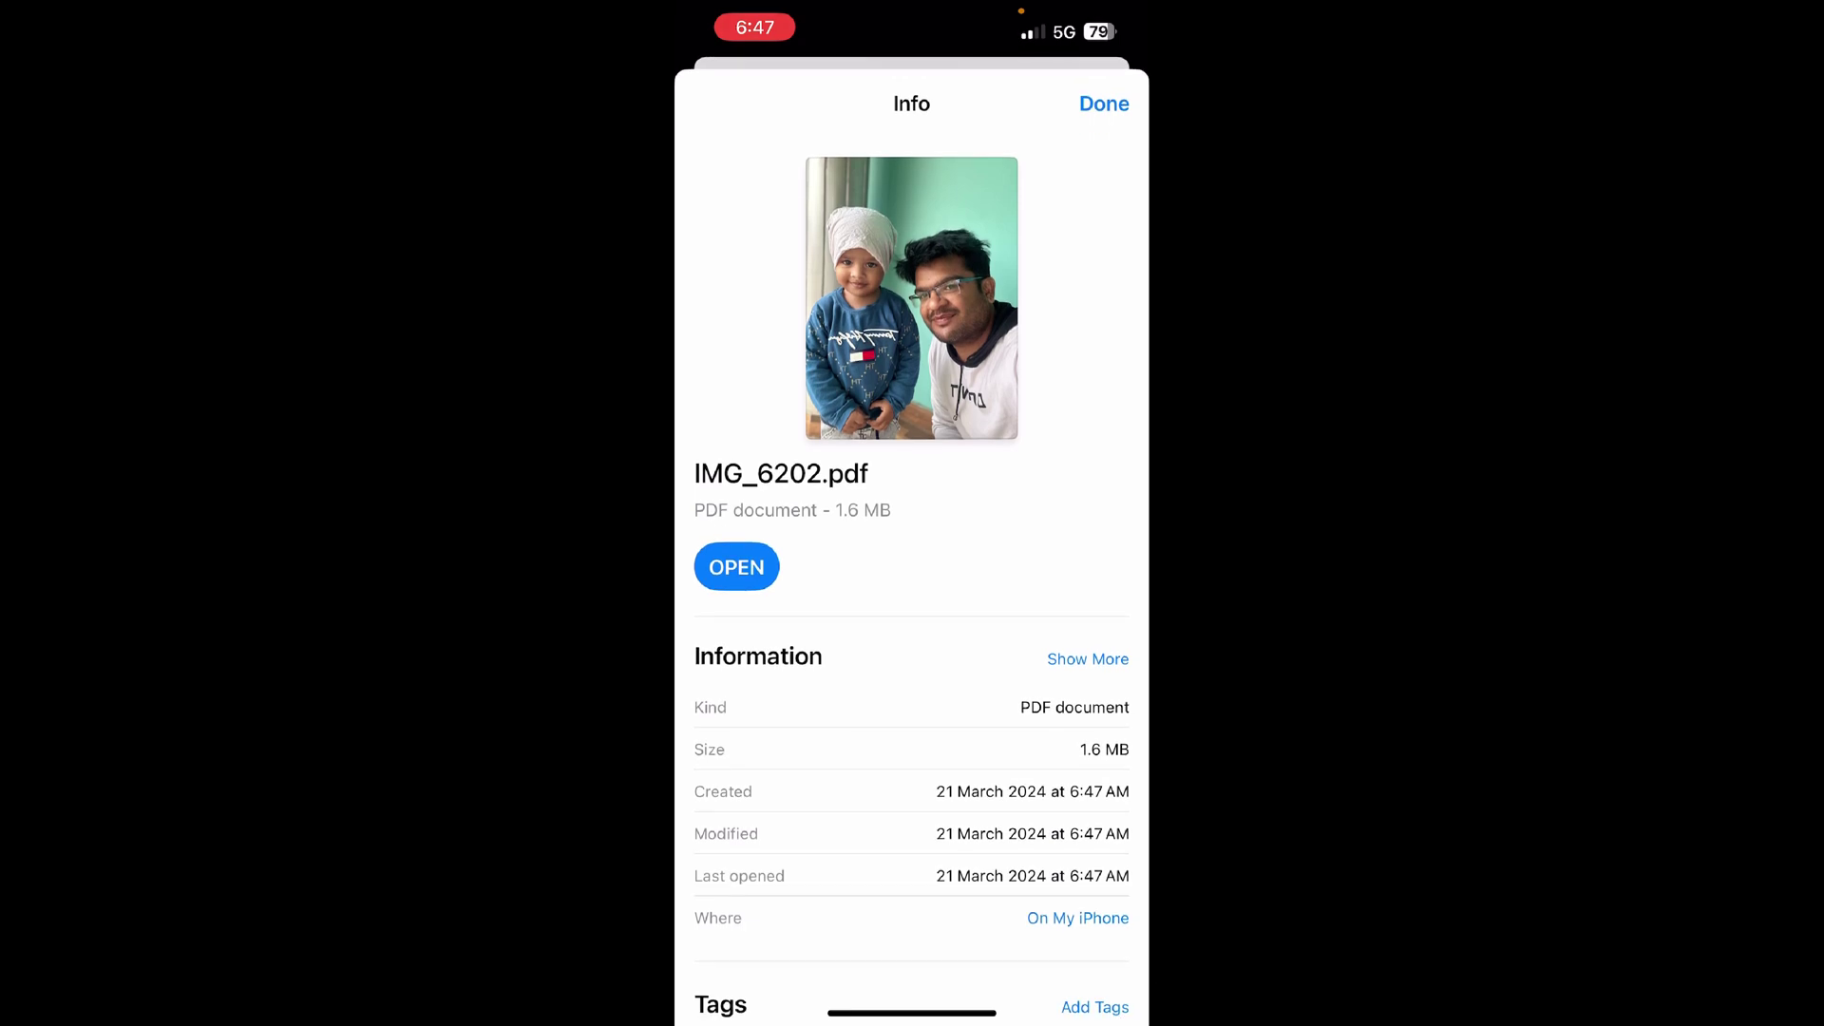
{"action": "left_click", "coordinate": [1103, 103]}
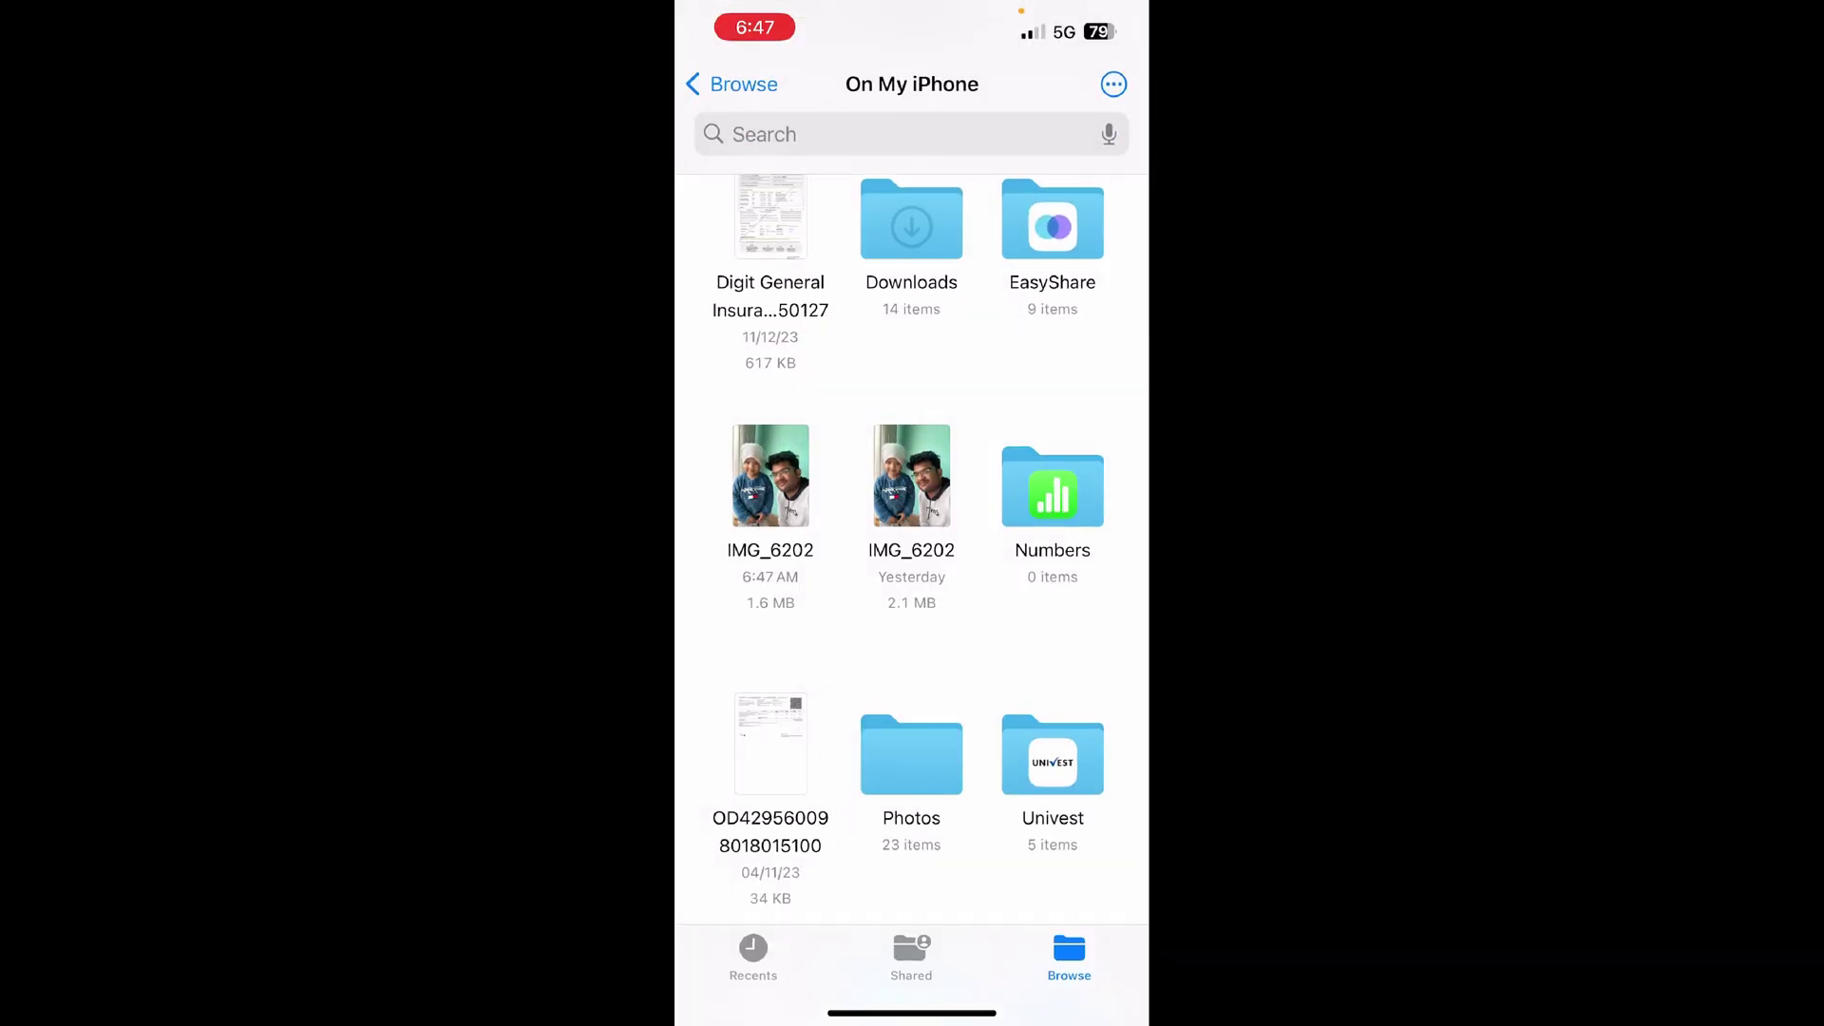